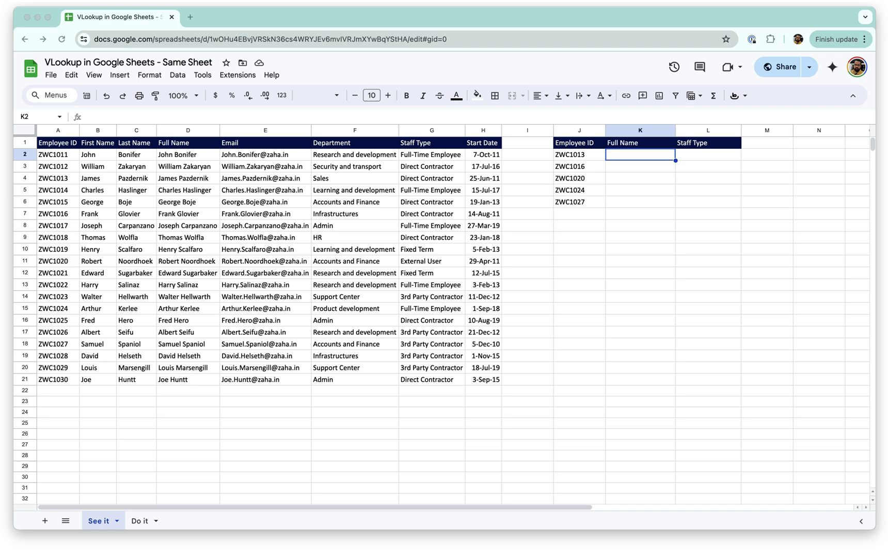
Step: Look over the See it sheet, the empty Full Name cell K2 and the employee ID list
{"action": "left_click", "coordinate": [102, 523]}
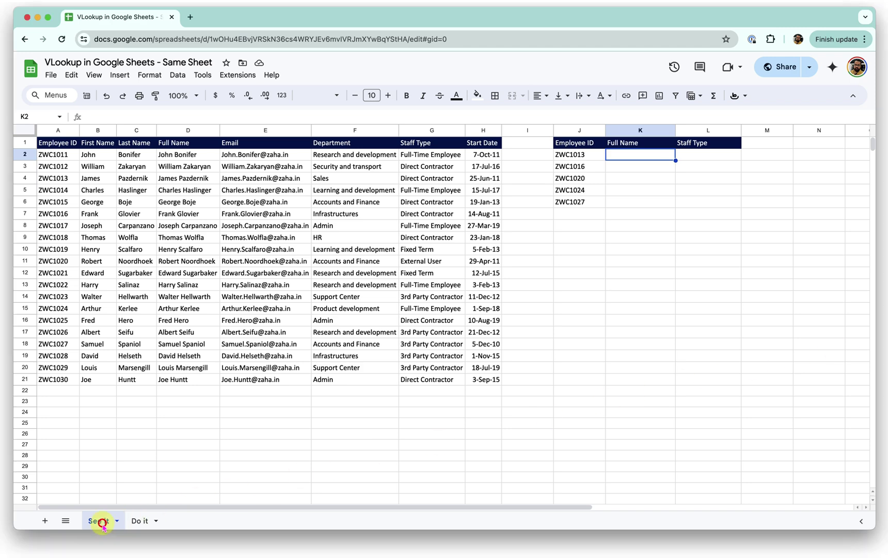
{"action": "left_click", "coordinate": [142, 521]}
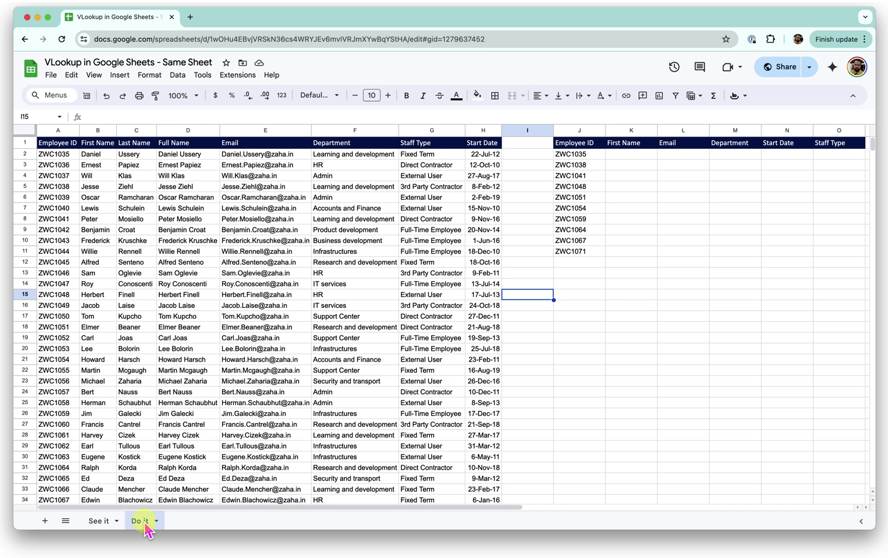
{"action": "left_click", "coordinate": [94, 521]}
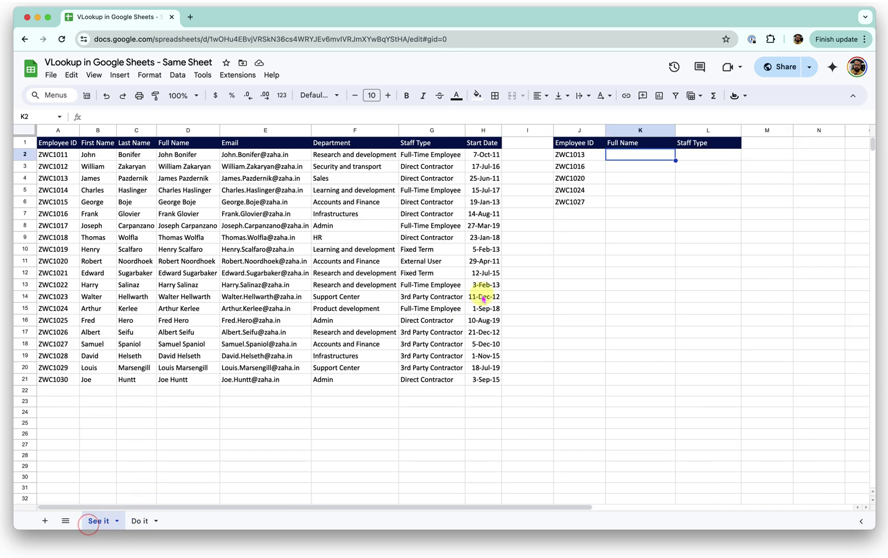
{"action": "left_click", "coordinate": [536, 259]}
{"action": "left_click", "coordinate": [629, 155]}
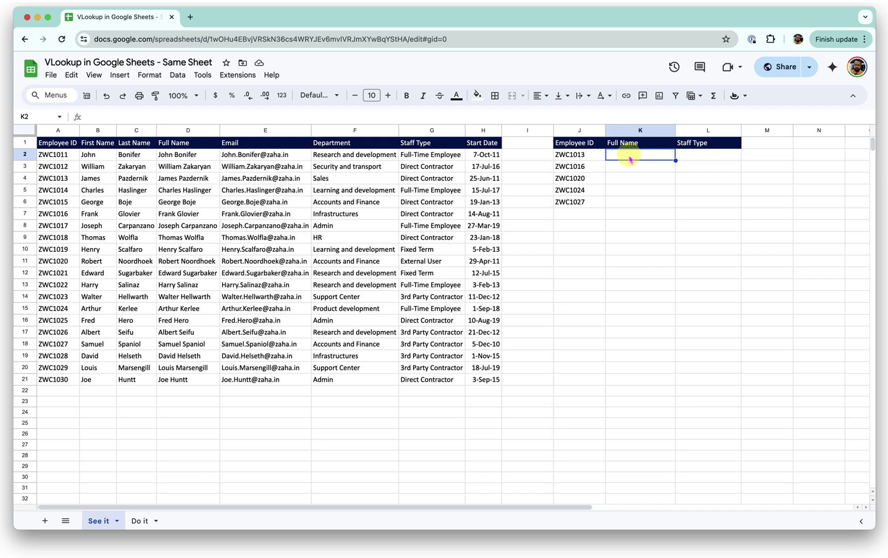
{"action": "left_click_drag", "start_coordinate": [591, 145], "coordinate": [579, 202]}
{"action": "left_click", "coordinate": [637, 191]}
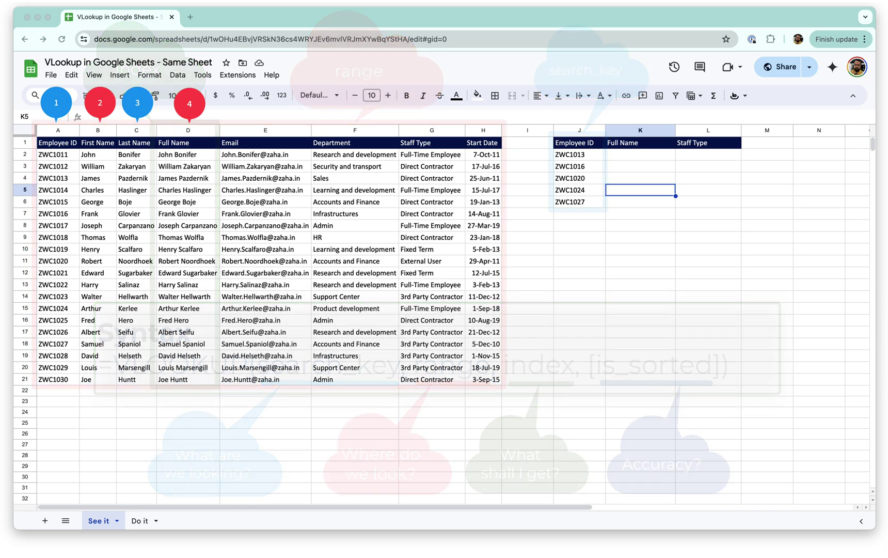
Step: Enter =VLOOKUP(J2, A:H, 4, 0) in K2 to preview the first employee's full name
{"action": "left_click", "coordinate": [578, 234]}
{"action": "type", "text": "="}
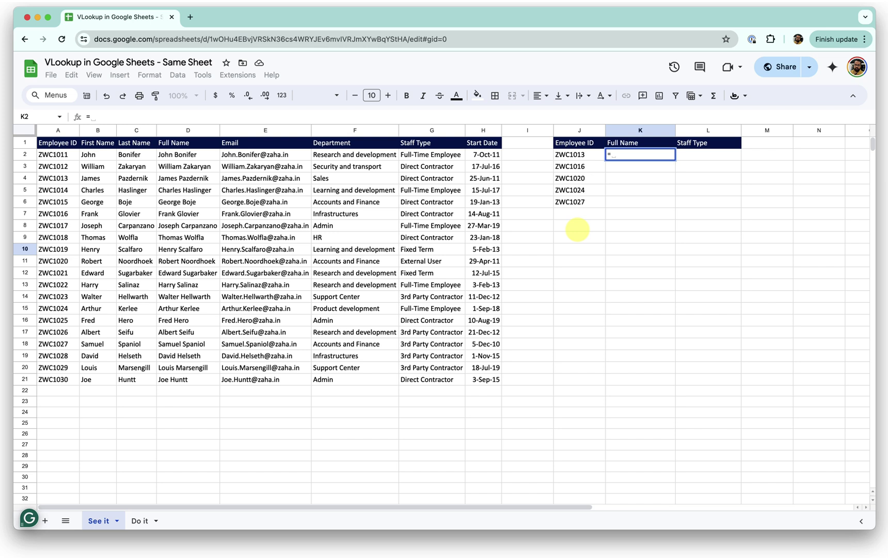
{"action": "type", "text": "vl"}
{"action": "key", "text": "Tab"}
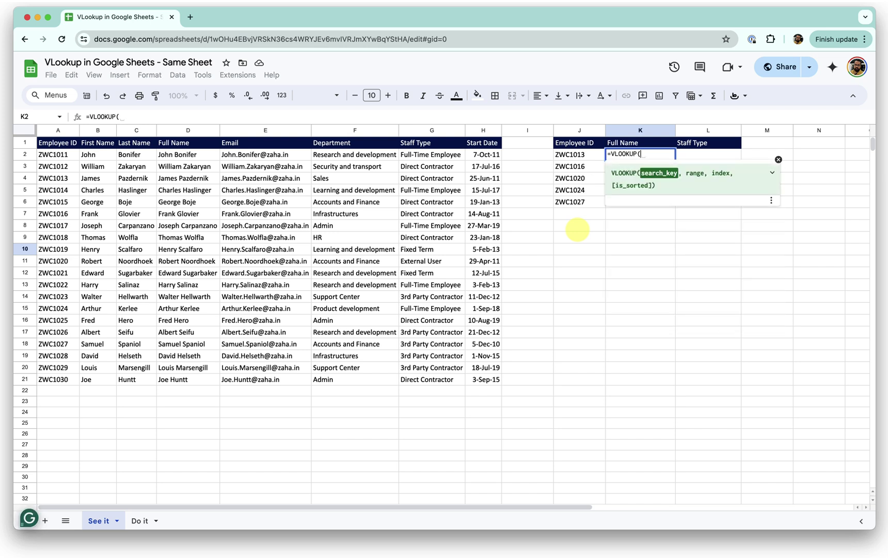
{"action": "left_click", "coordinate": [584, 154]}
{"action": "type", "text": ","}
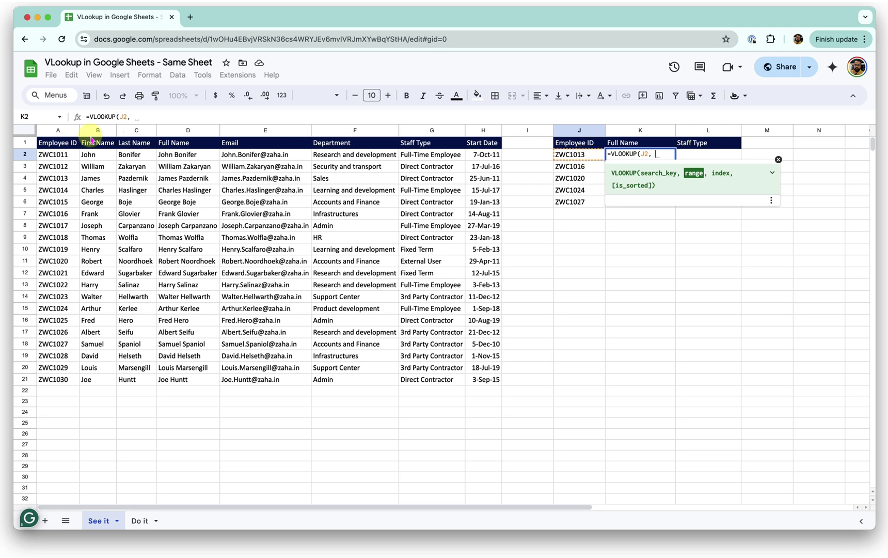
{"action": "left_click_drag", "start_coordinate": [58, 131], "coordinate": [476, 161]}
{"action": "type", "text": ","}
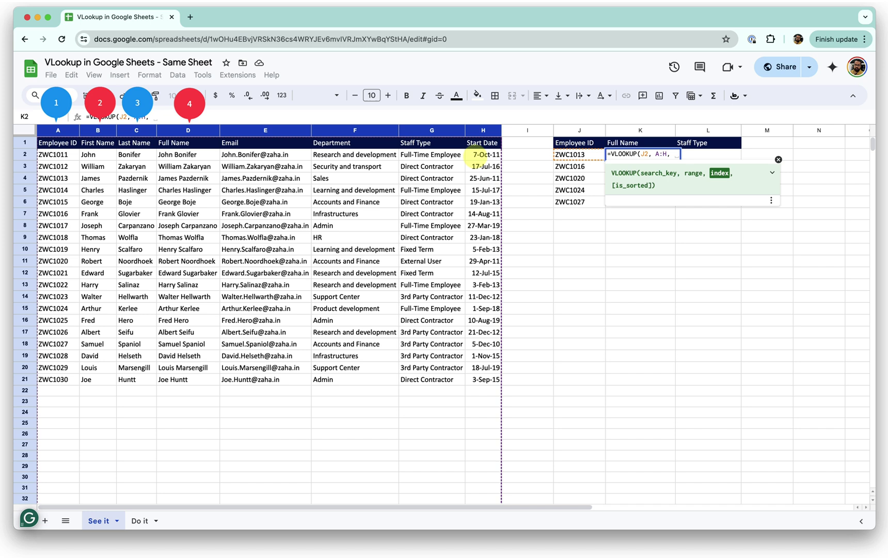
{"action": "type", "text": "4"}
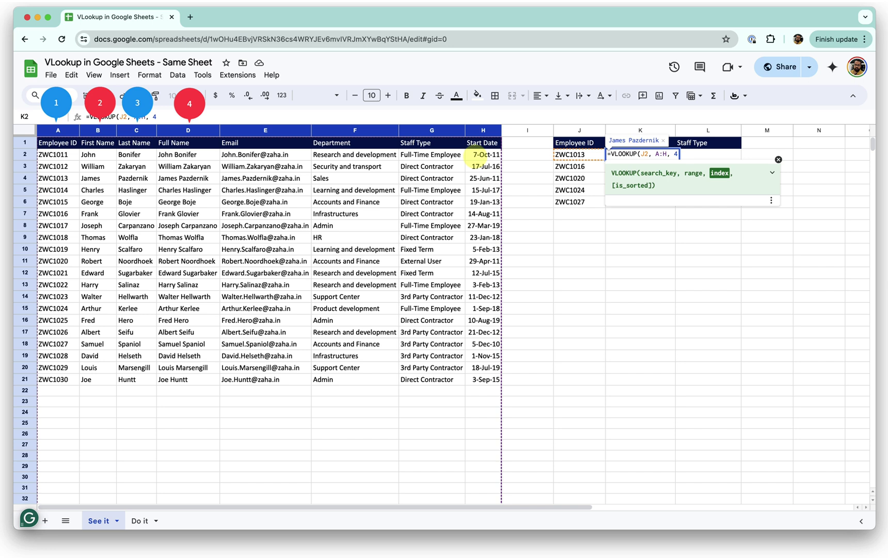
{"action": "type", "text": ","}
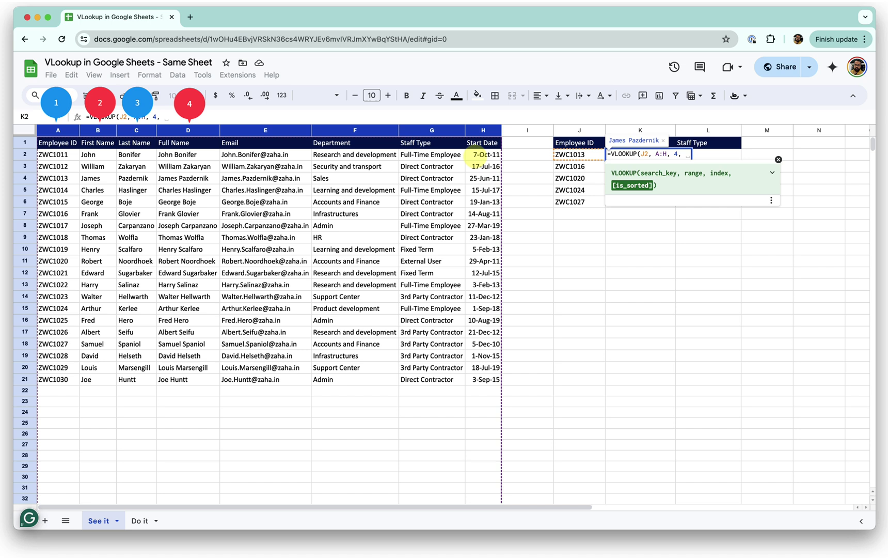
{"action": "type", "text": "0"}
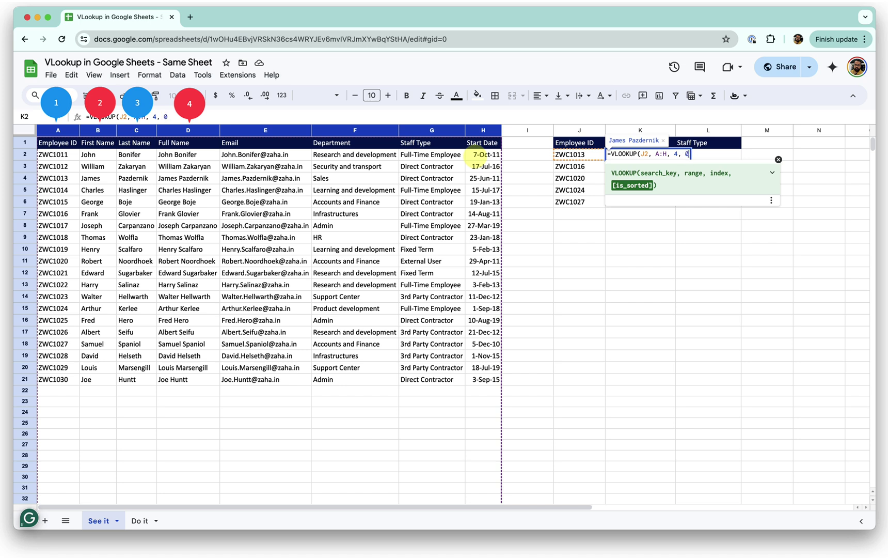
{"action": "type", "text": ")"}
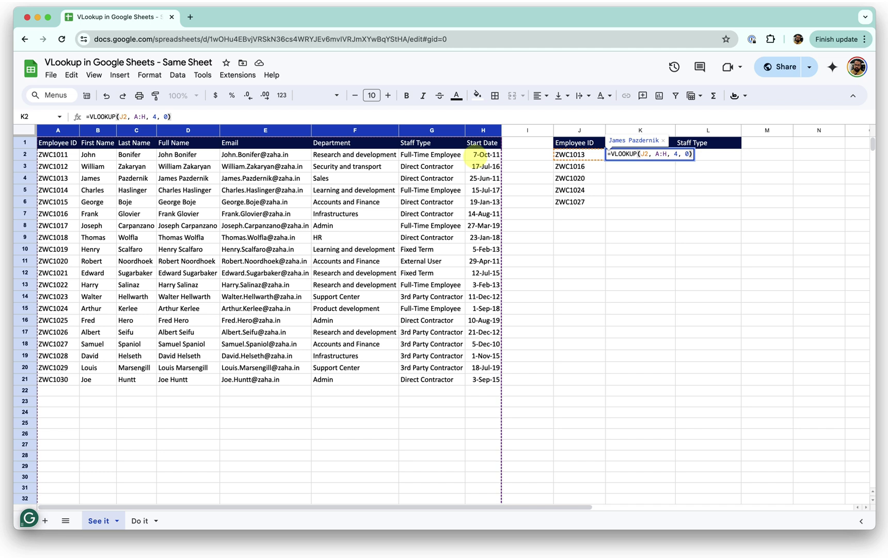
Step: Commit the K2 lookup and autofill it down K2:K6, then check the copied formulas
{"action": "key", "text": "Return"}
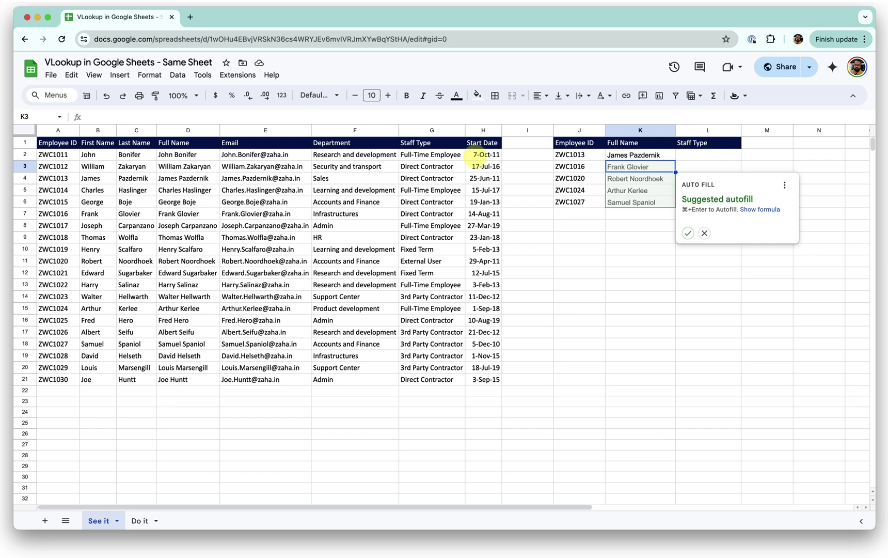
{"action": "left_click", "coordinate": [688, 234]}
{"action": "key", "text": "Down"}
{"action": "key", "text": "Down"}
{"action": "key", "text": "Down"}
{"action": "key", "text": "Up"}
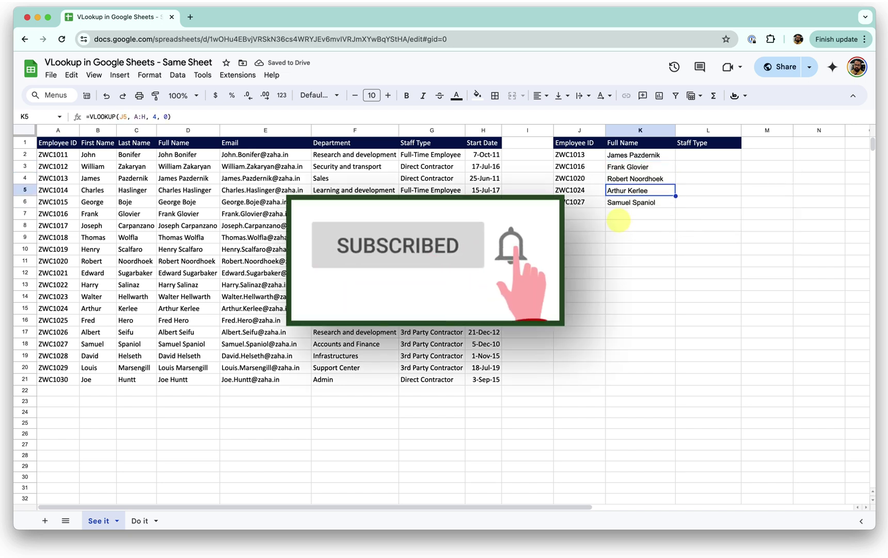
{"action": "left_click", "coordinate": [710, 155]}
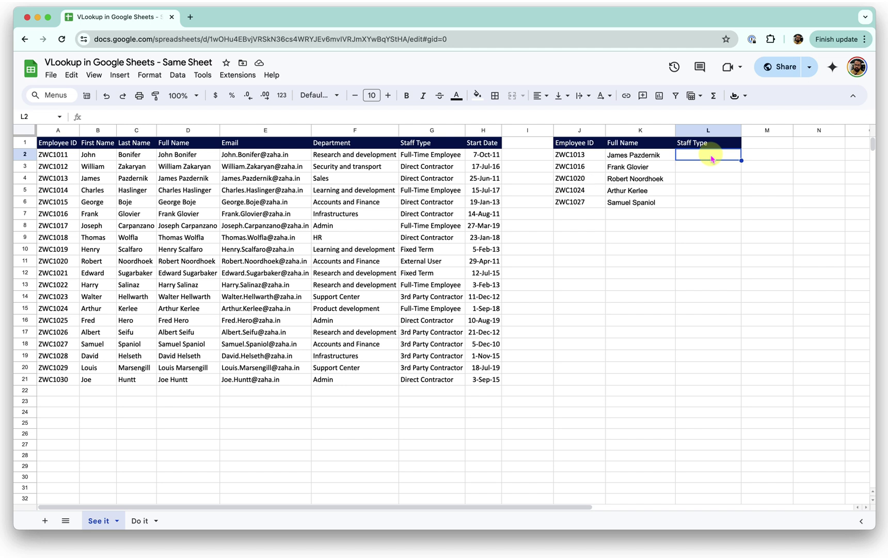
Step: Enter =VLOOKUP(J2, $A$1:$H$21, 7, 0) in L2, previewing Direct Contractor
{"action": "type", "text": "=VLOOKUP("}
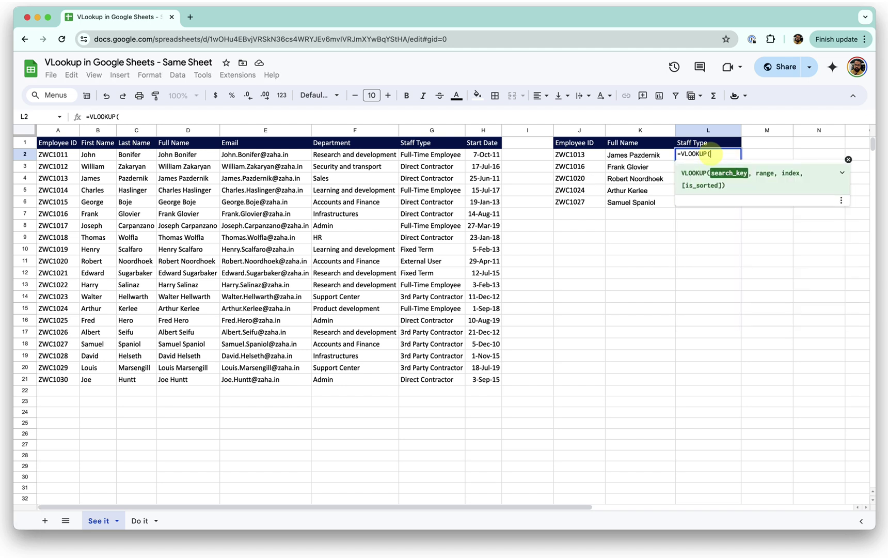
{"action": "left_click", "coordinate": [585, 155]}
{"action": "type", "text": ","}
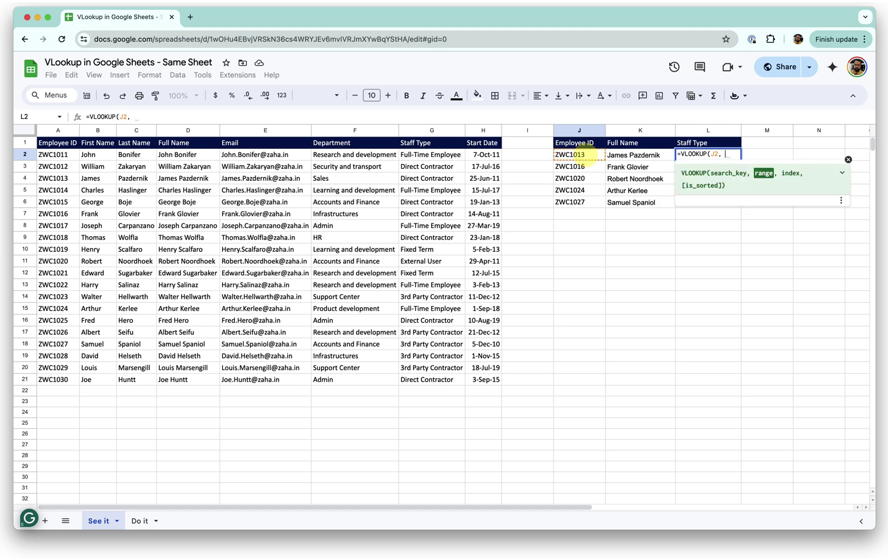
{"action": "left_click_drag", "start_coordinate": [66, 143], "coordinate": [475, 381]}
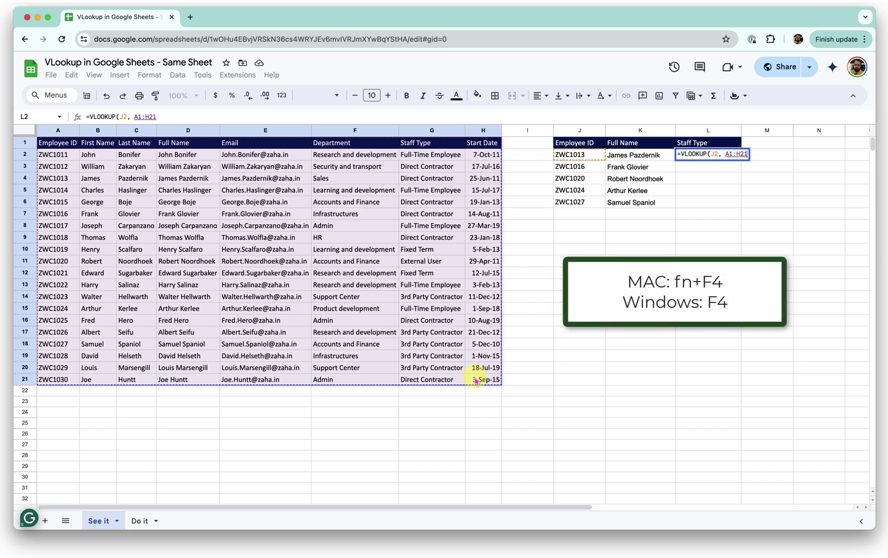
{"action": "key", "text": "F4"}
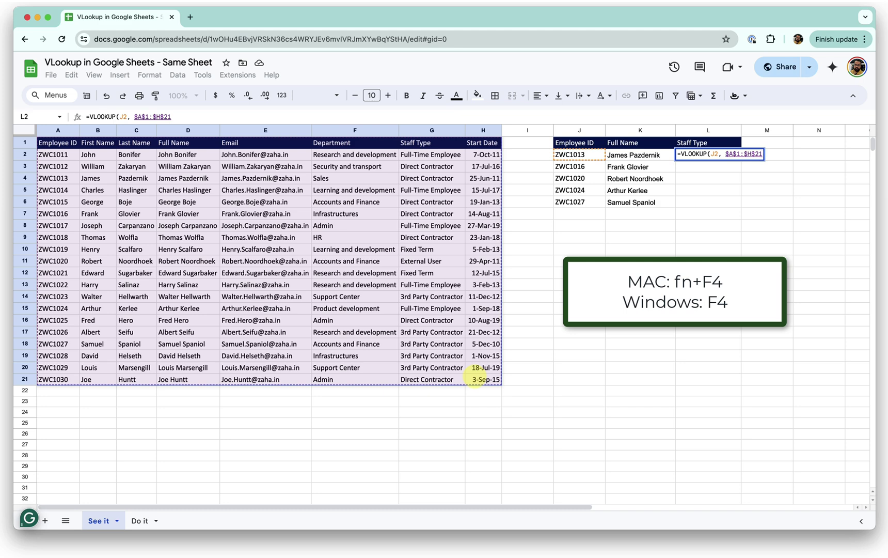
{"action": "type", "text": ","}
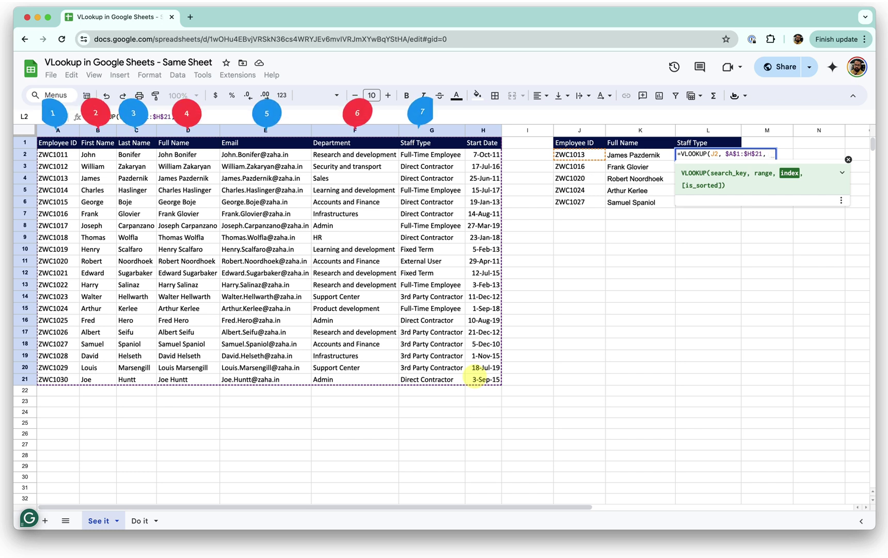
{"action": "type", "text": "7"}
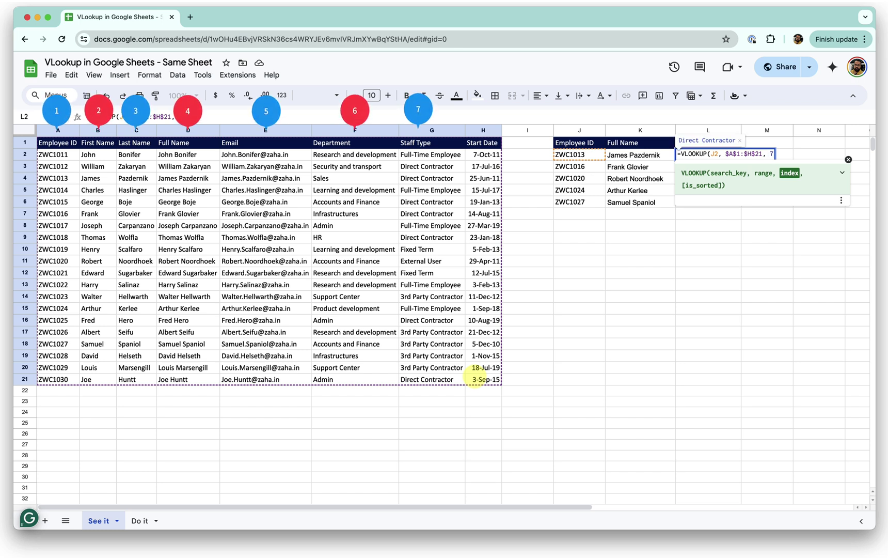
{"action": "type", "text": ", 0"}
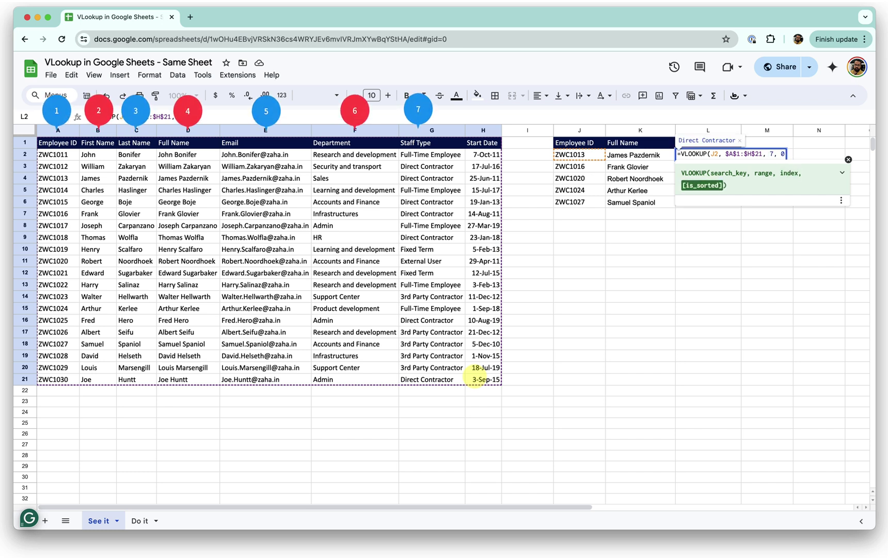
{"action": "type", "text": ")"}
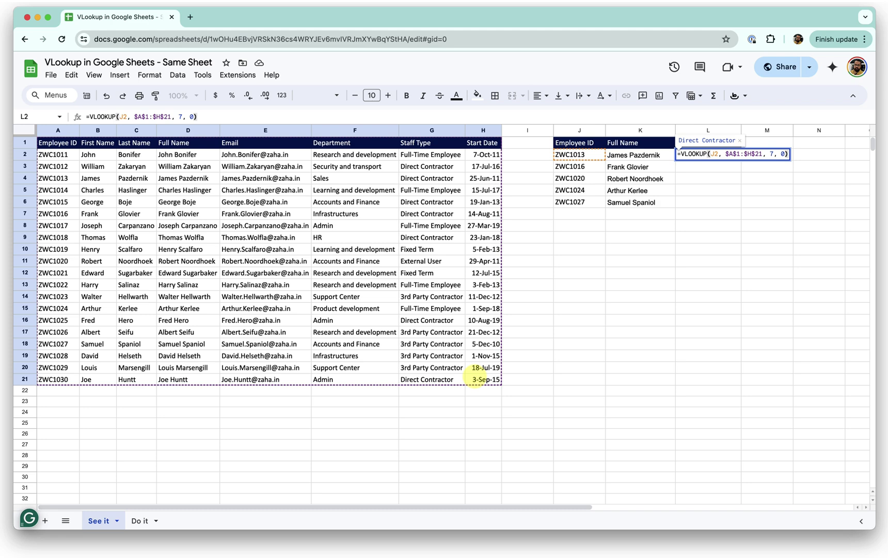
Step: Commit the L2 lookup and accept autofill to fill staff types down L2:L6
{"action": "key", "text": "Return"}
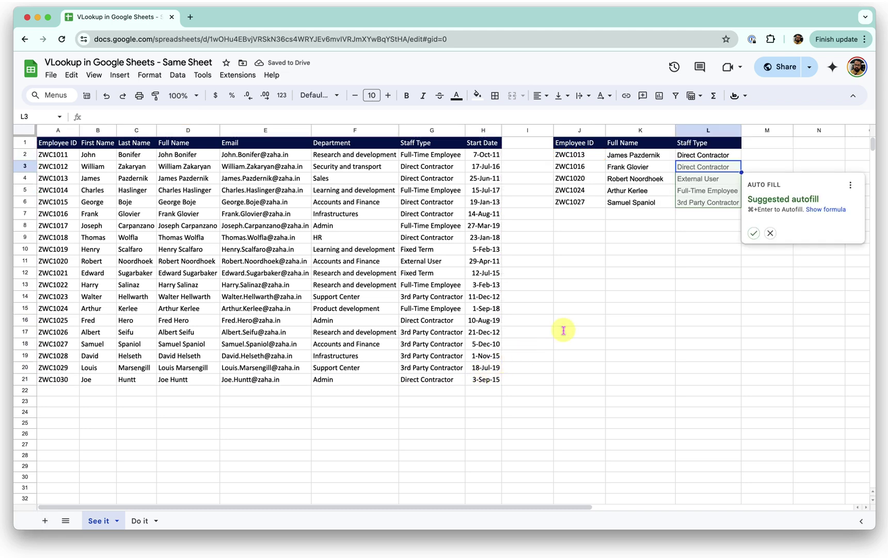
{"action": "left_click", "coordinate": [752, 233]}
{"action": "left_click", "coordinate": [693, 249]}
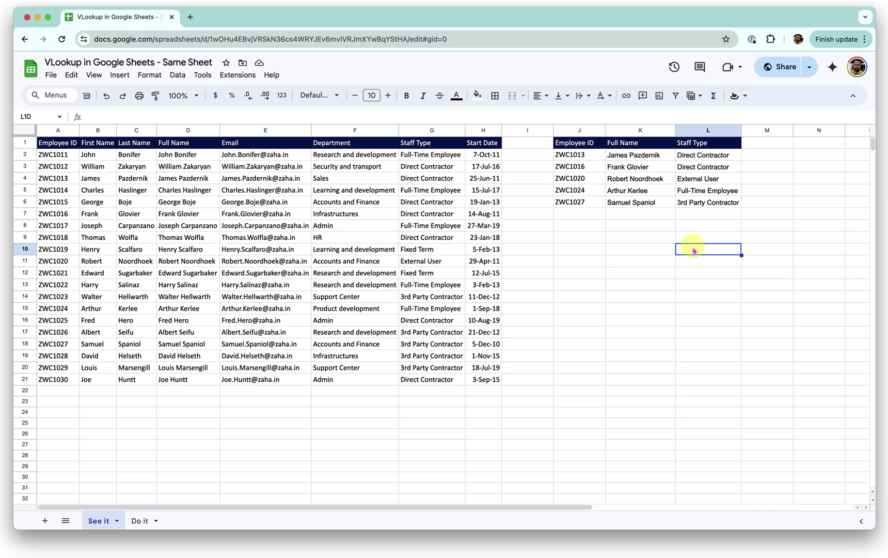
Step: Switch to the Do it sheet with ten employee IDs and empty lookup columns
{"action": "left_click", "coordinate": [140, 520]}
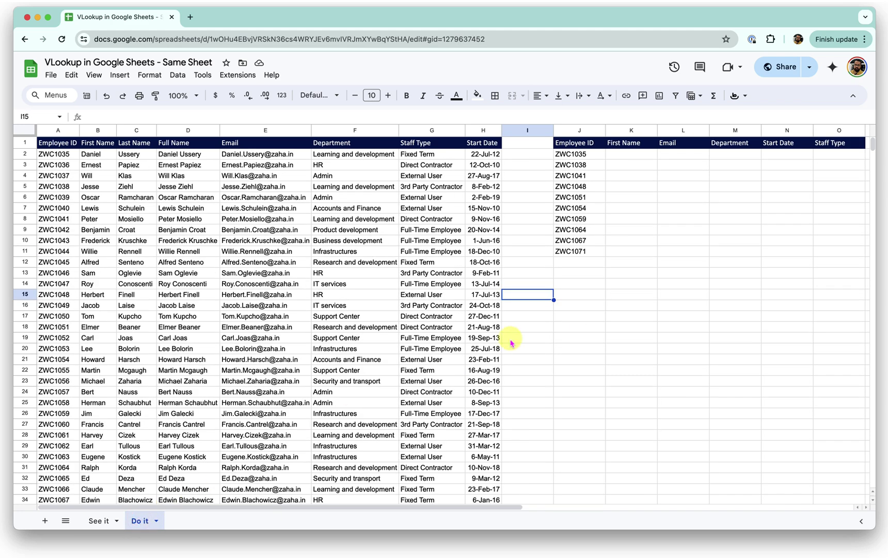